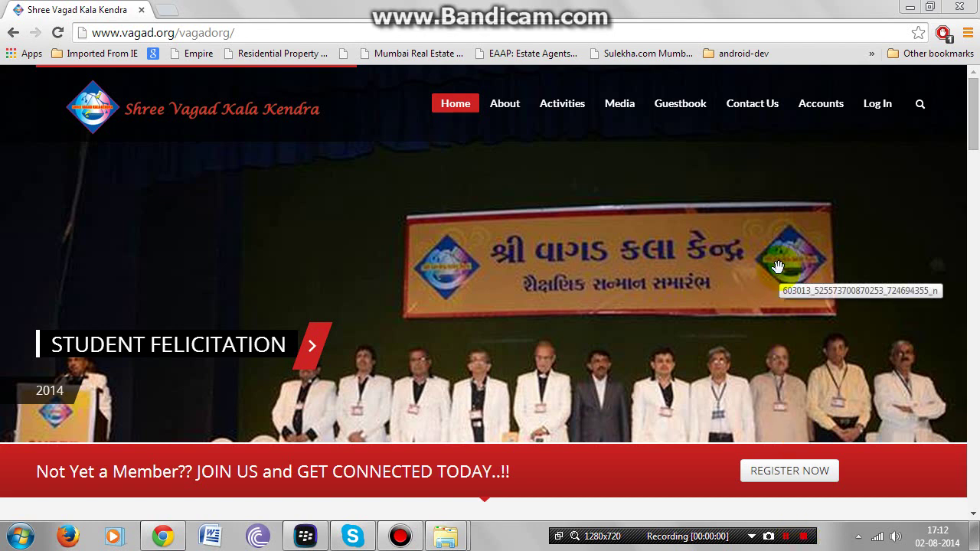
Step: Log in to the site with the member's username and password
click(875, 107)
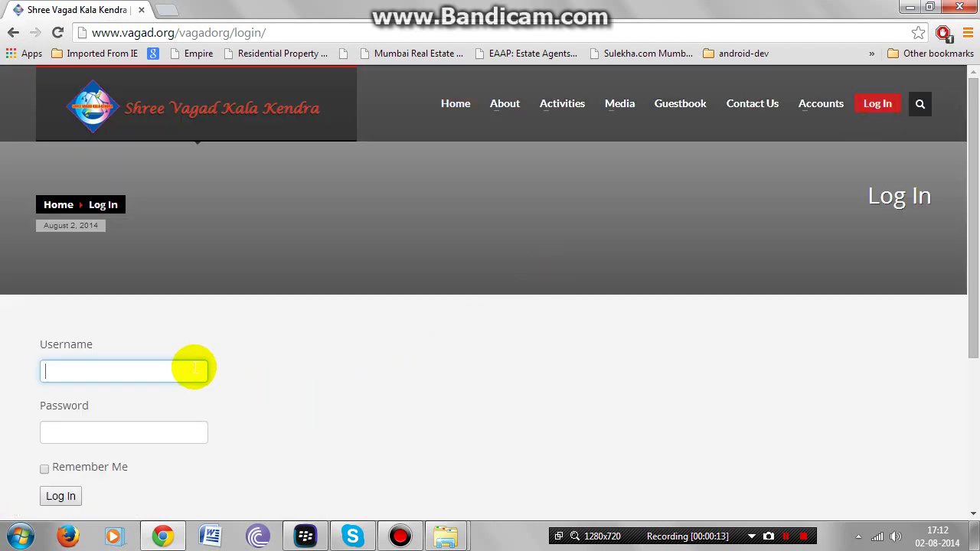
text(jeet)
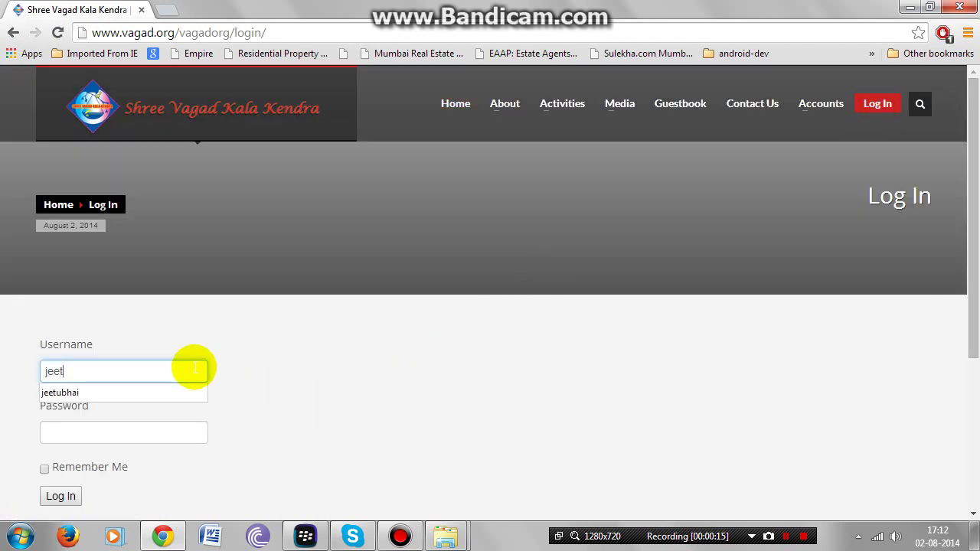
text(ubhai)
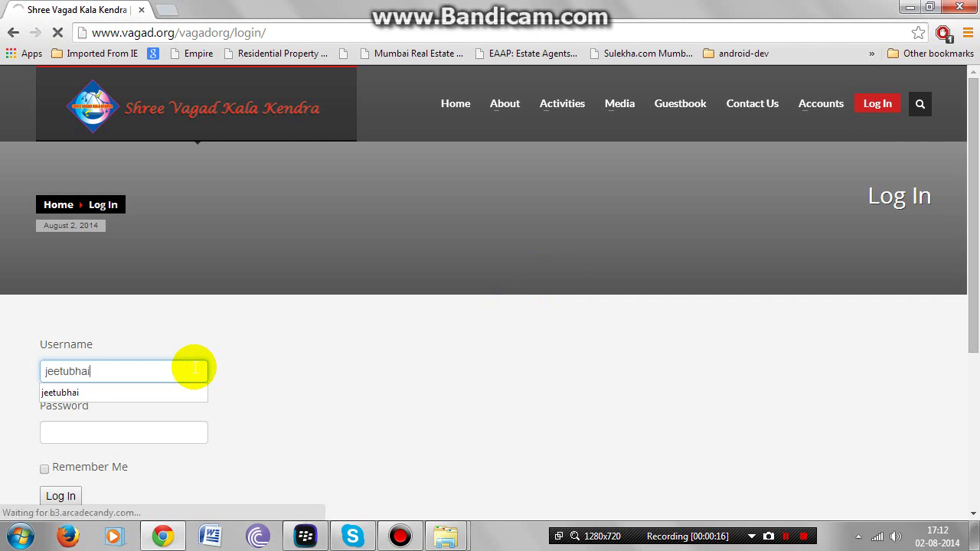
key(Tab)
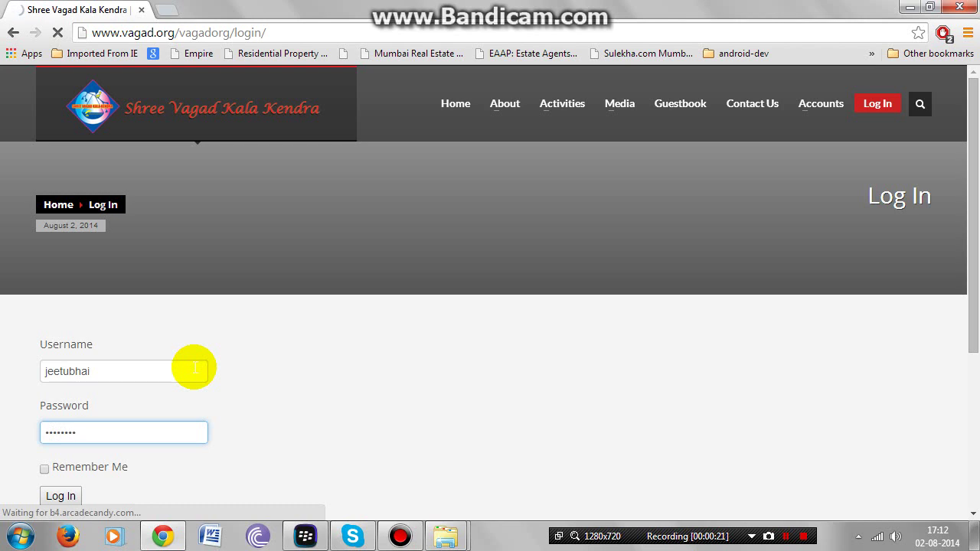
click(69, 495)
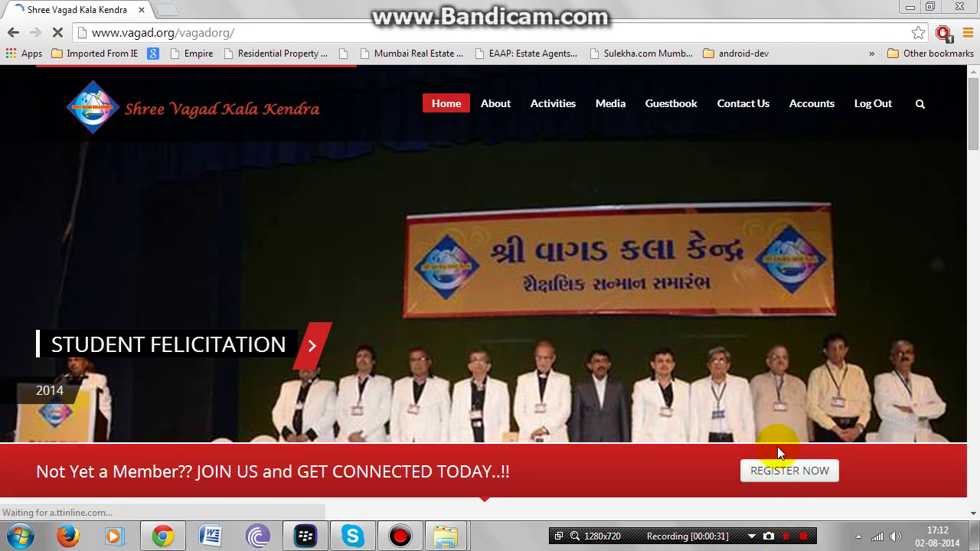
Step: Open the member's own profile from the Accounts menu and scroll through the Personal Details
click(810, 107)
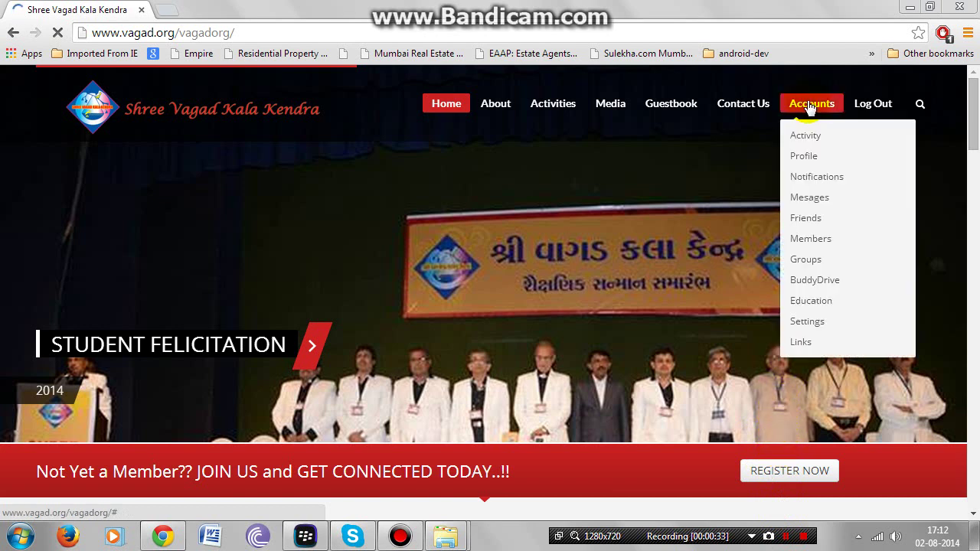
click(810, 139)
click(814, 107)
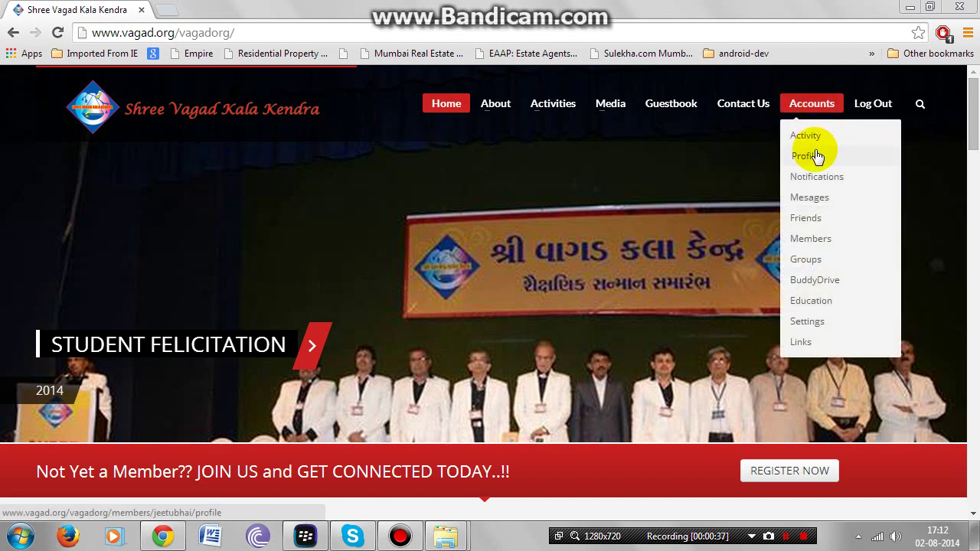
click(816, 156)
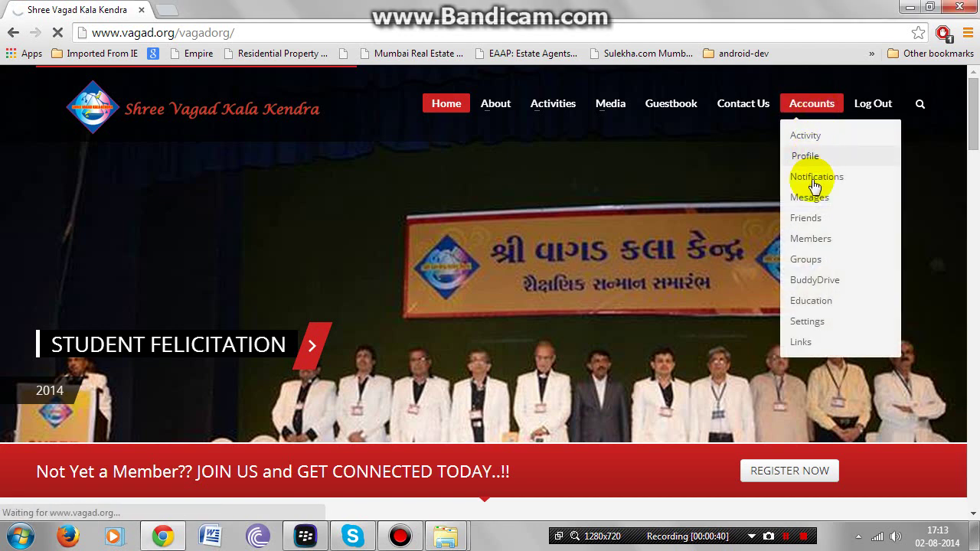
click(787, 537)
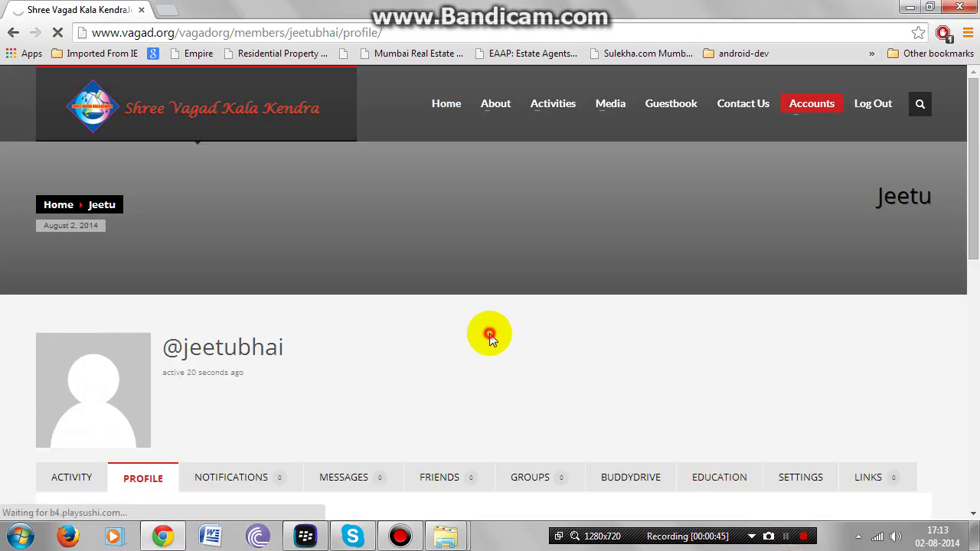
scroll(490, 333, down, 4)
scroll(489, 333, down, 1)
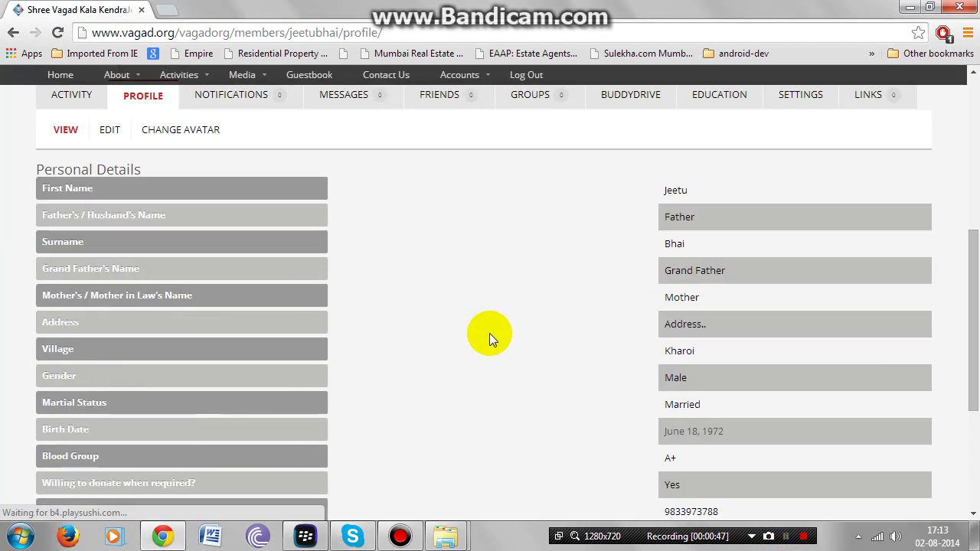
scroll(489, 333, down, 1)
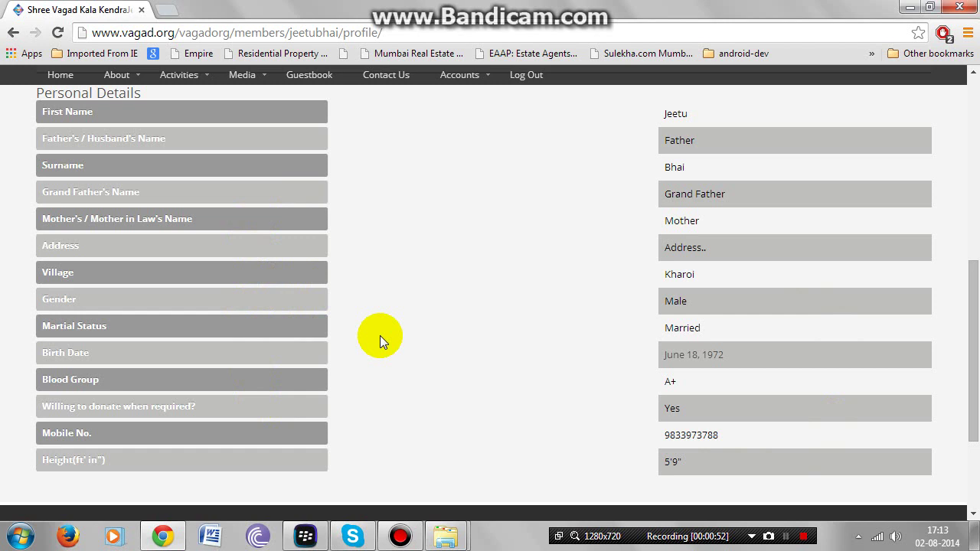
scroll(380, 336, up, 2)
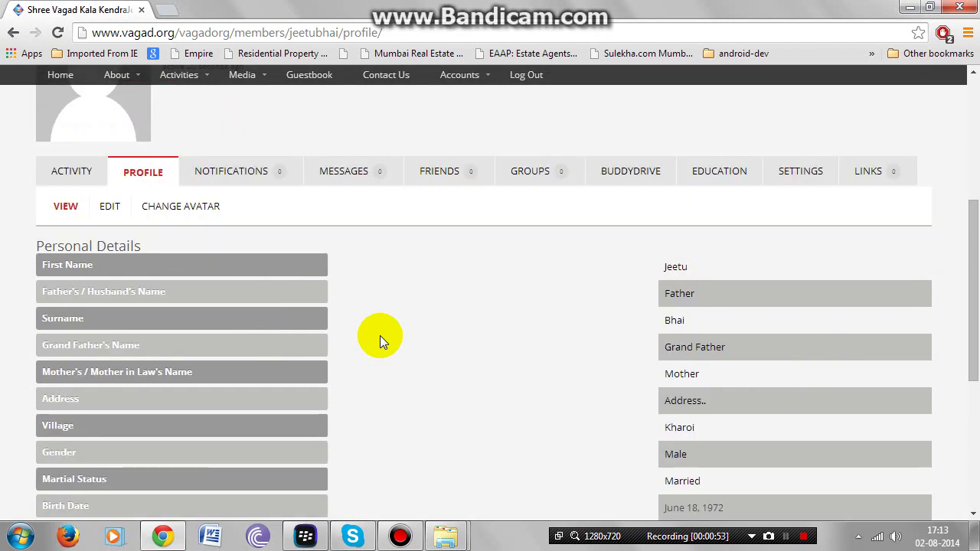
Step: Edit the profile so the Address reads 'Mumbai, India.' and save the changes
click(109, 207)
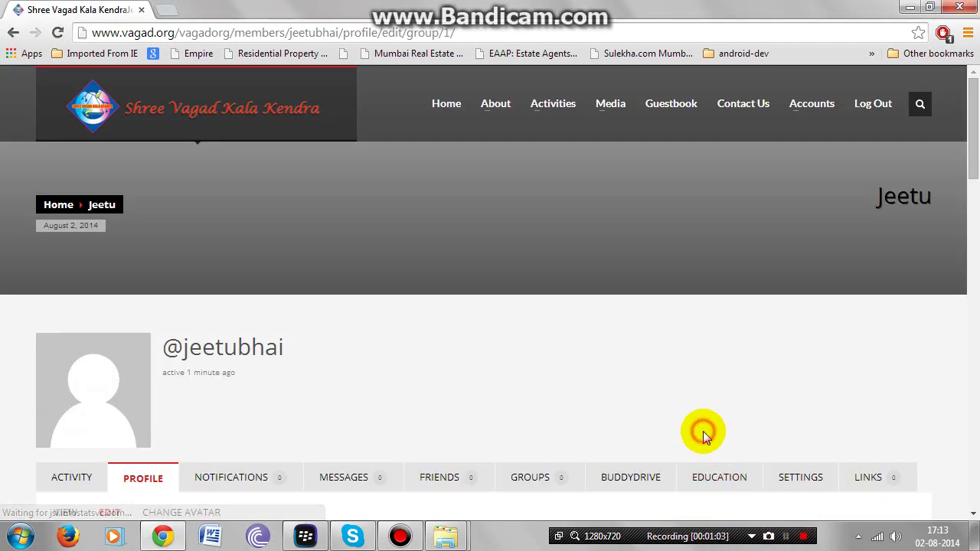
scroll(703, 431, down, 4)
scroll(697, 431, down, 1)
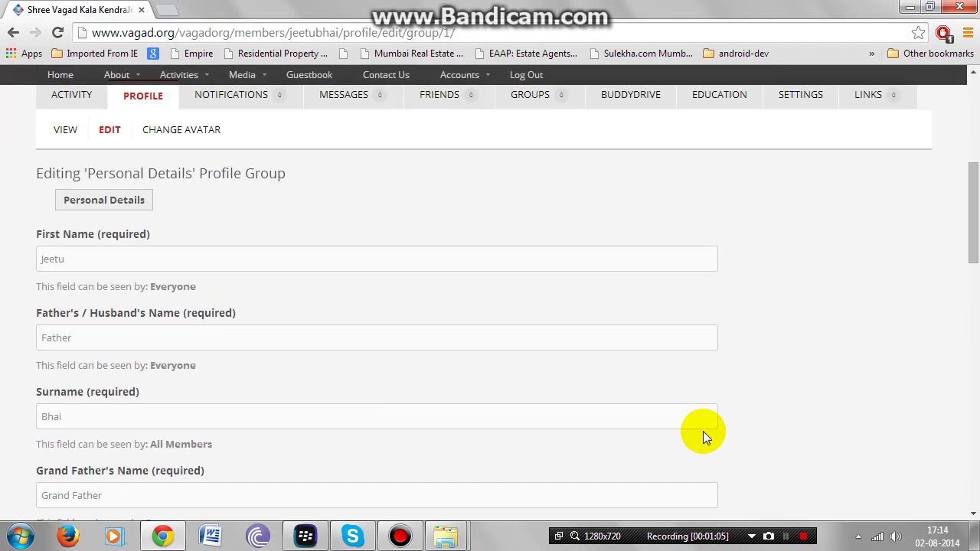
scroll(245, 367, down, 2)
scroll(245, 367, down, 2)
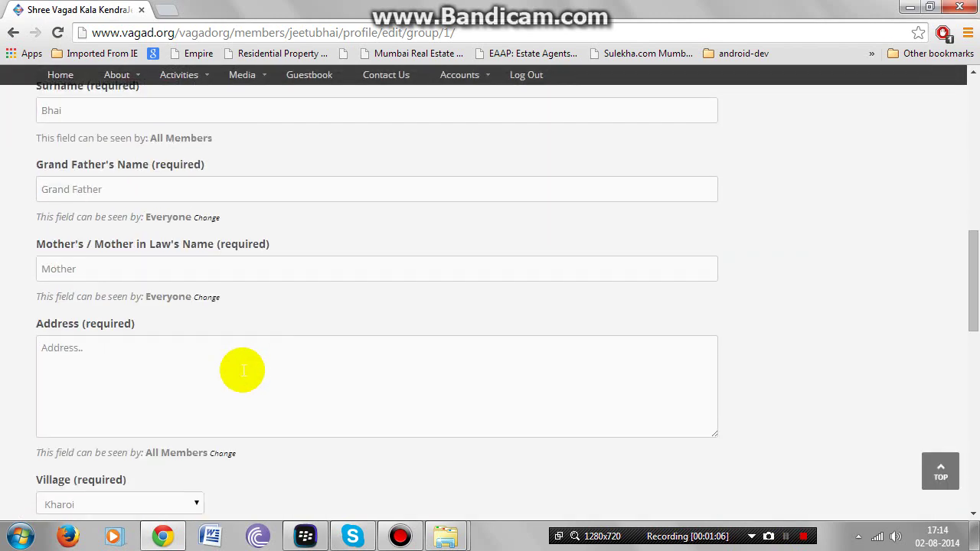
drag(85, 349, 6, 321)
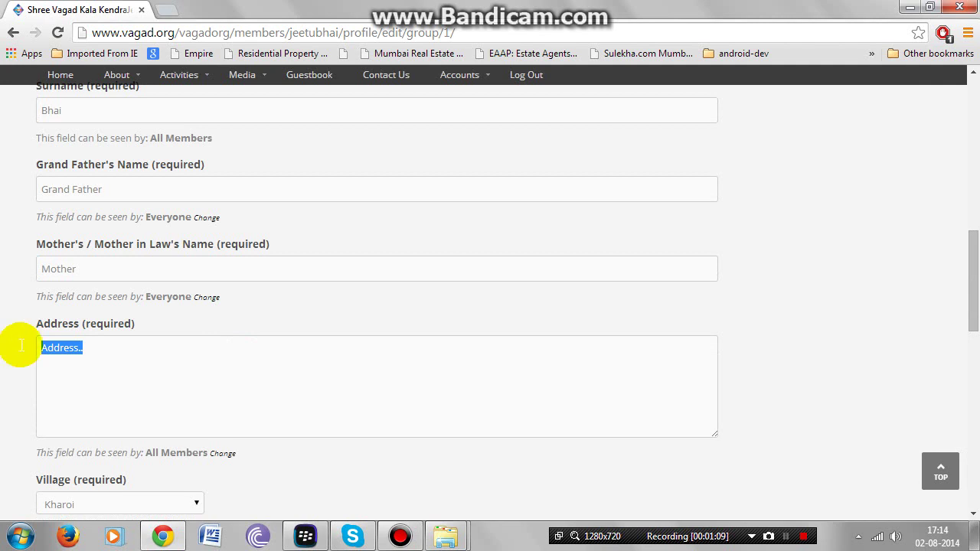
text(Mumbai)
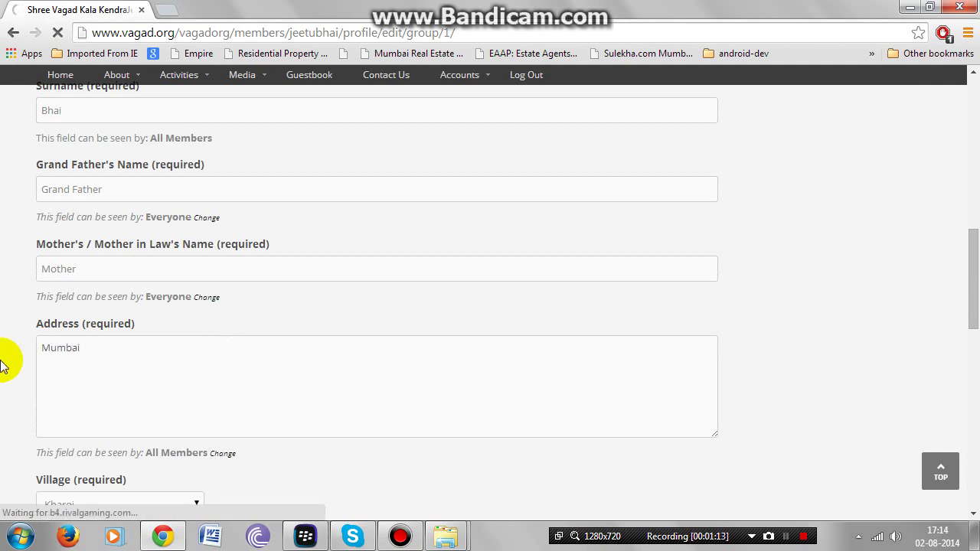
text(, India.)
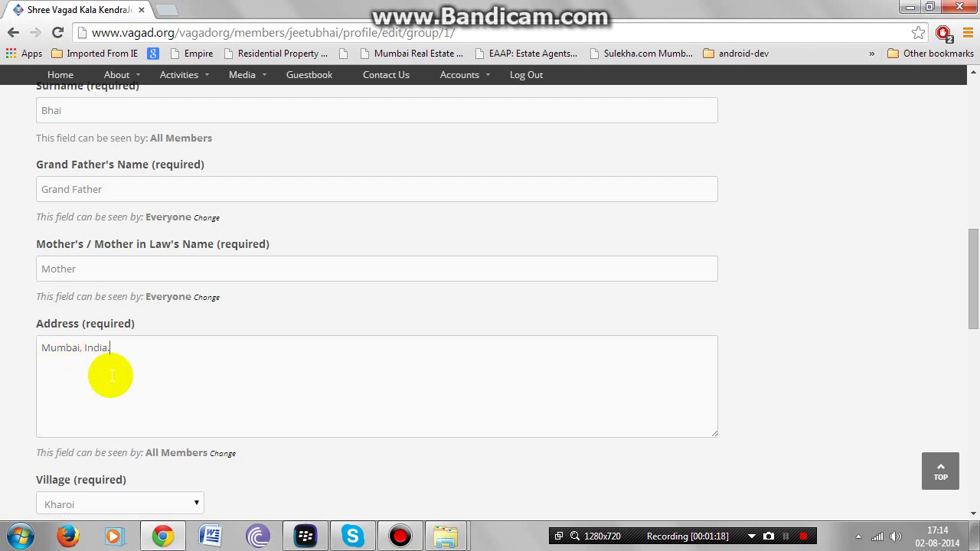
scroll(117, 387, down, 6)
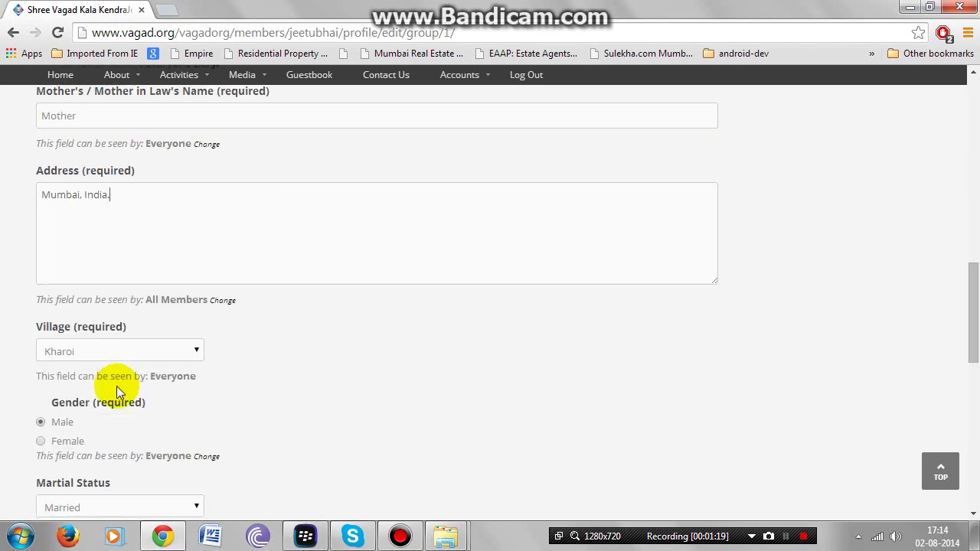
scroll(118, 388, down, 2)
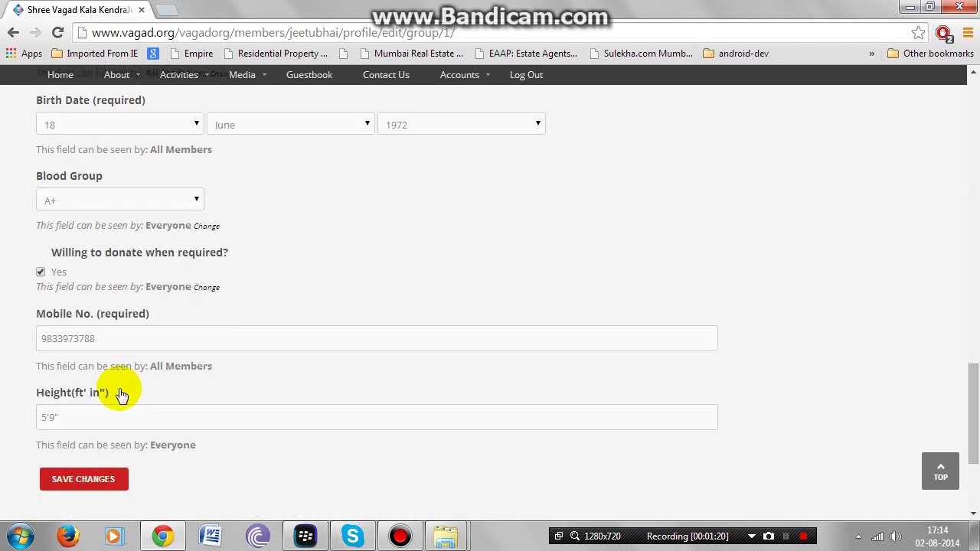
click(82, 483)
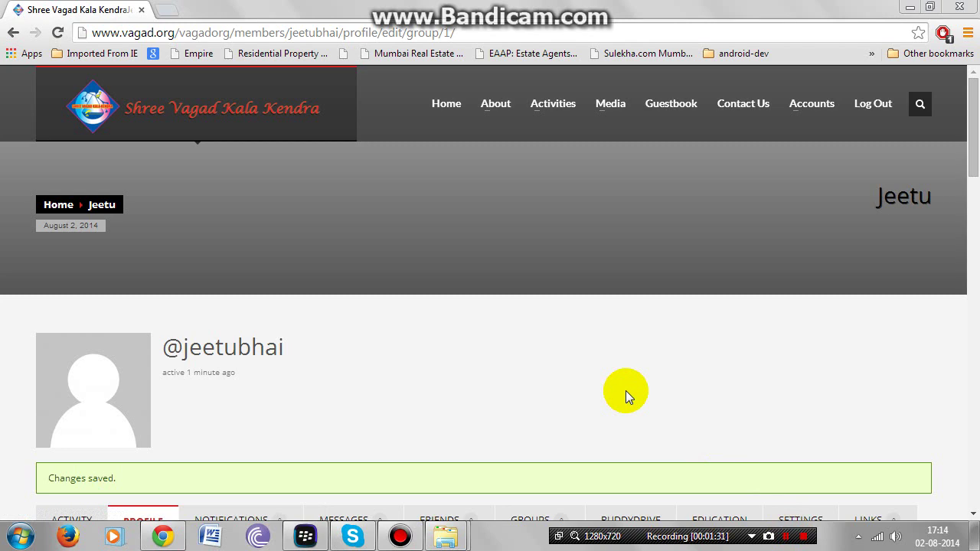
scroll(626, 391, down, 4)
scroll(626, 390, down, 6)
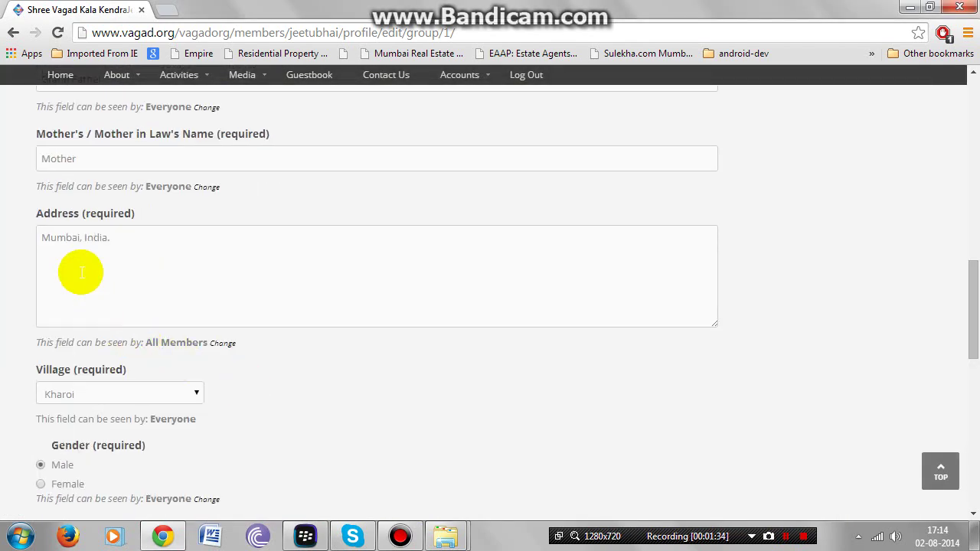
drag(40, 237, 139, 246)
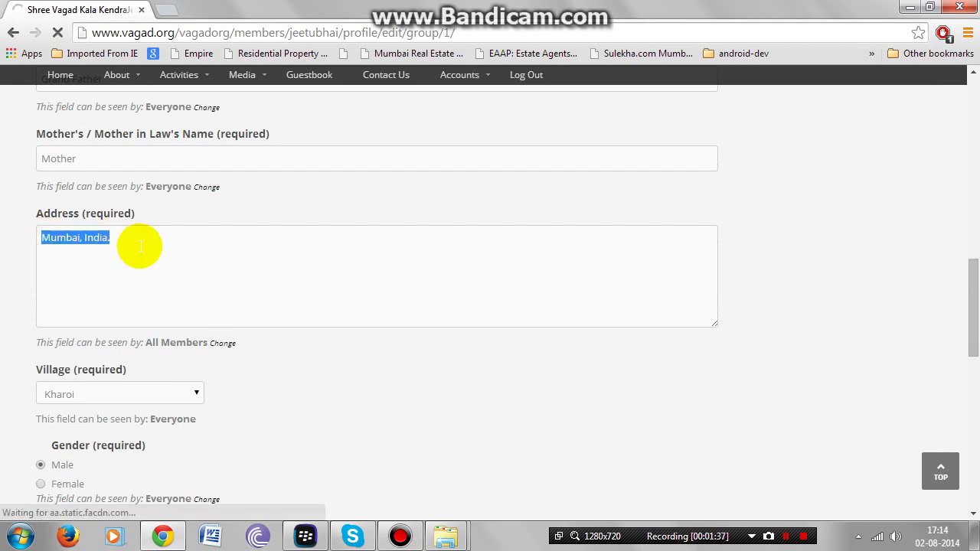
click(139, 246)
click(786, 536)
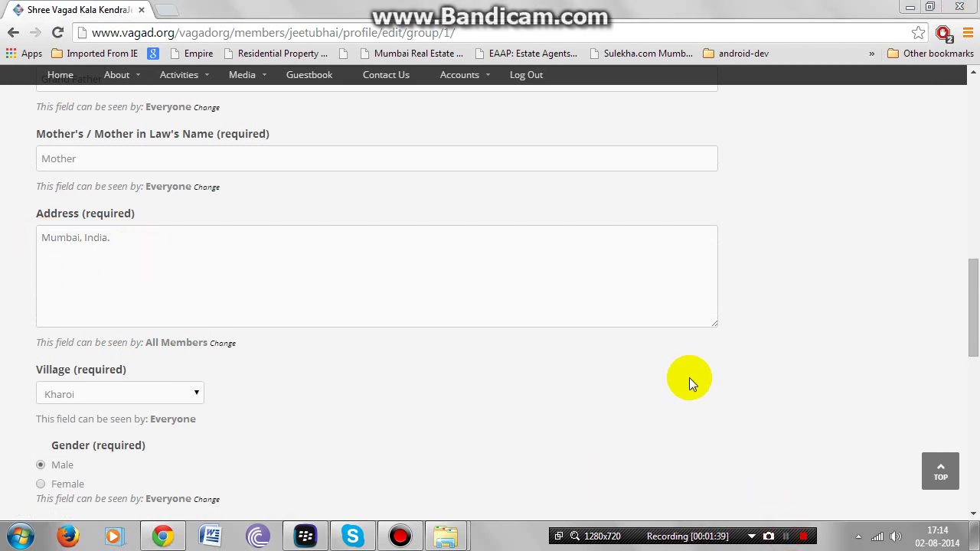
click(581, 346)
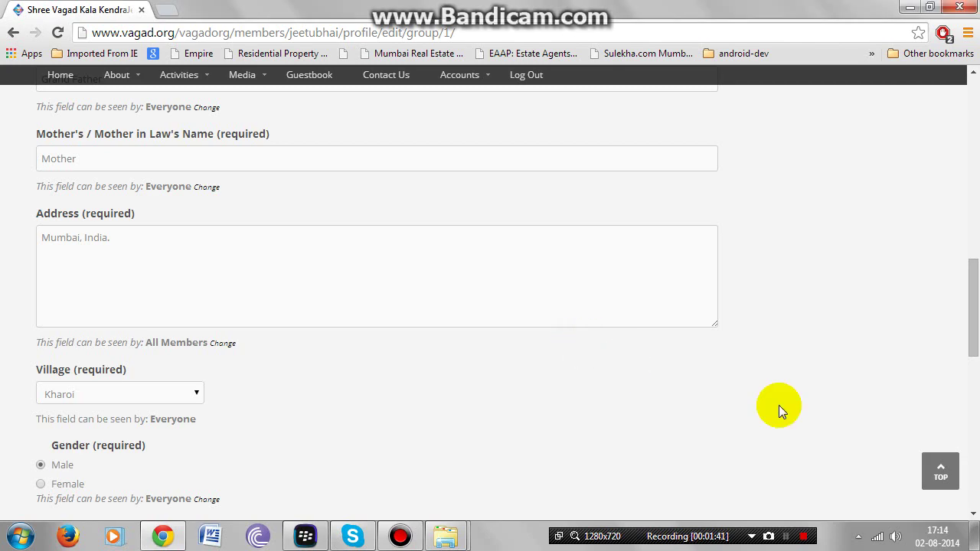
click(939, 471)
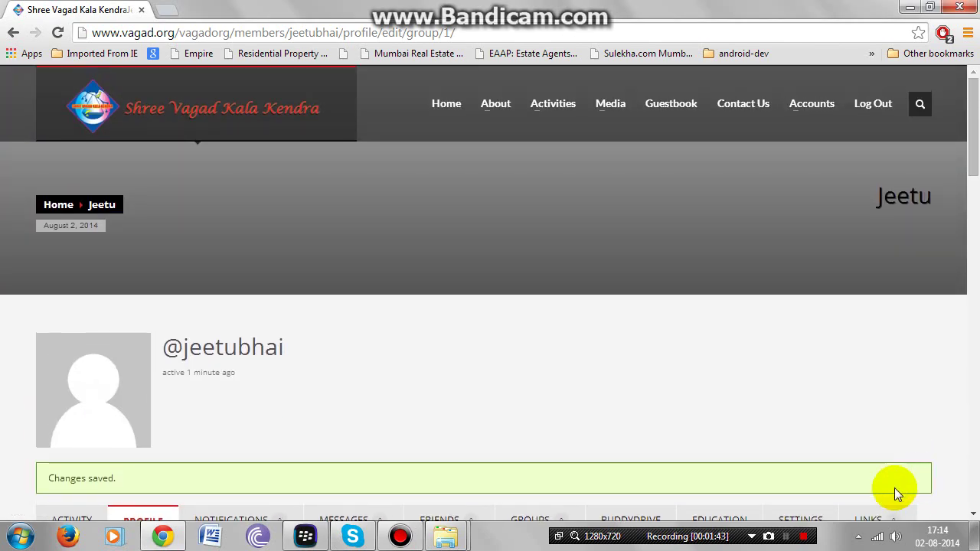
scroll(309, 412, down, 3)
Step: On Change Avatar, choose person-clip-art-2.png as the avatar image and upload it
click(181, 325)
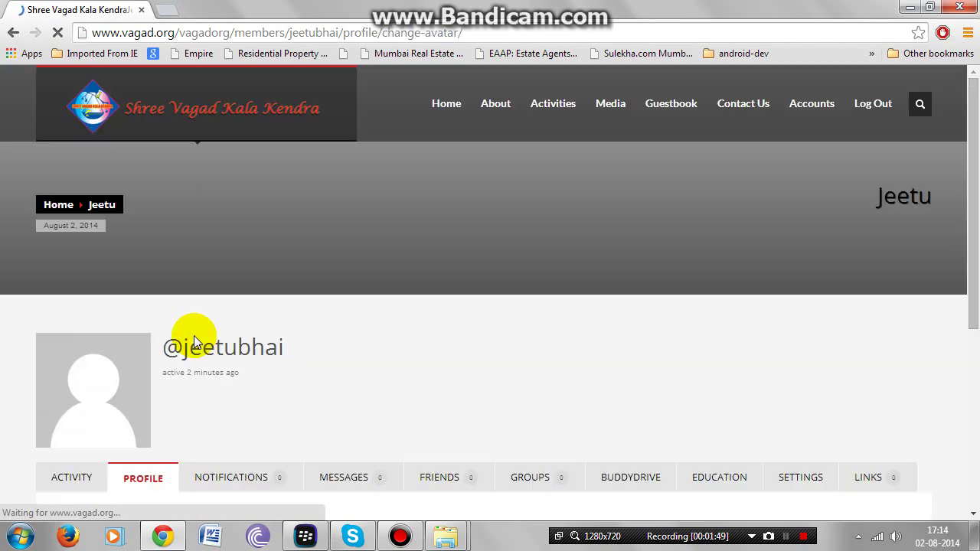
scroll(207, 378, down, 3)
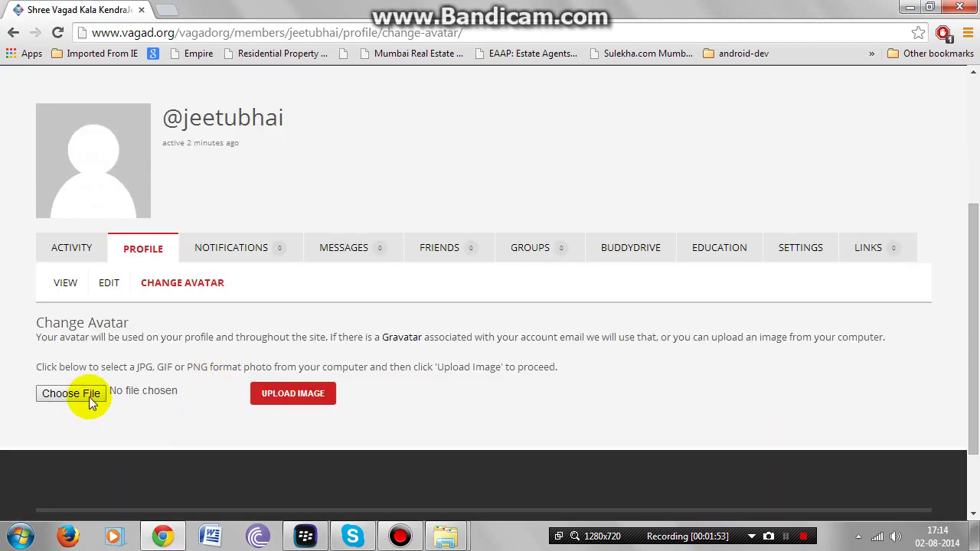
click(89, 395)
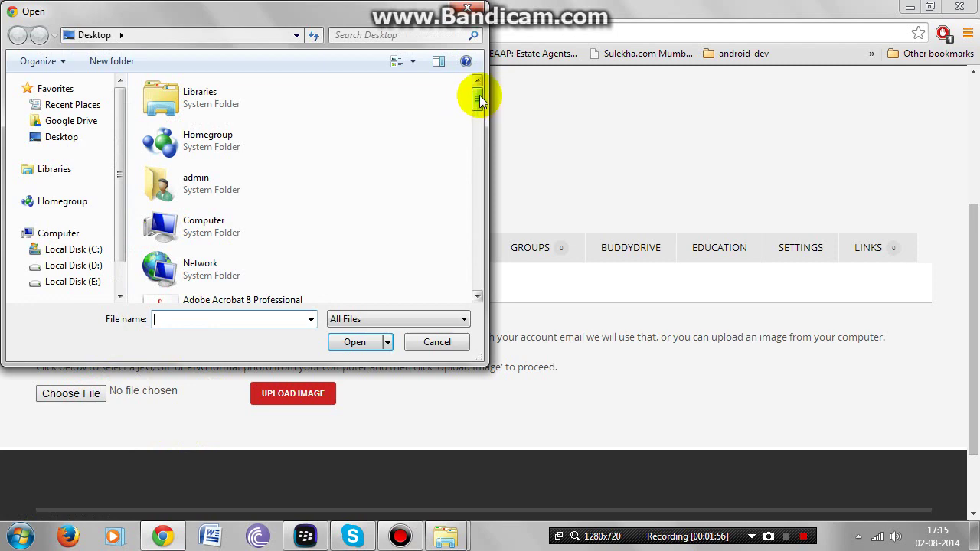
mouse_move(477, 97)
mouse_down()
mouse_move(478, 149)
mouse_move(508, 267)
mouse_up()
double_click(215, 193)
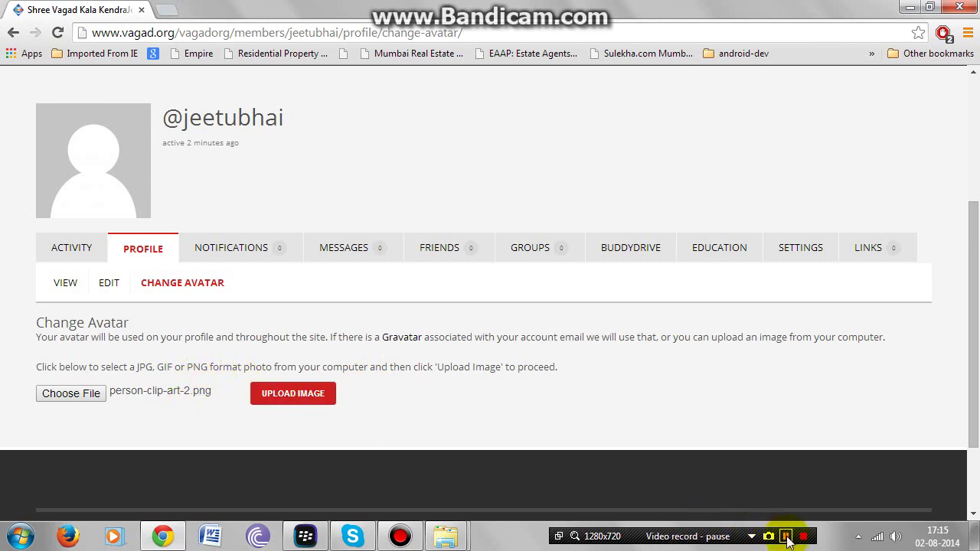
click(301, 398)
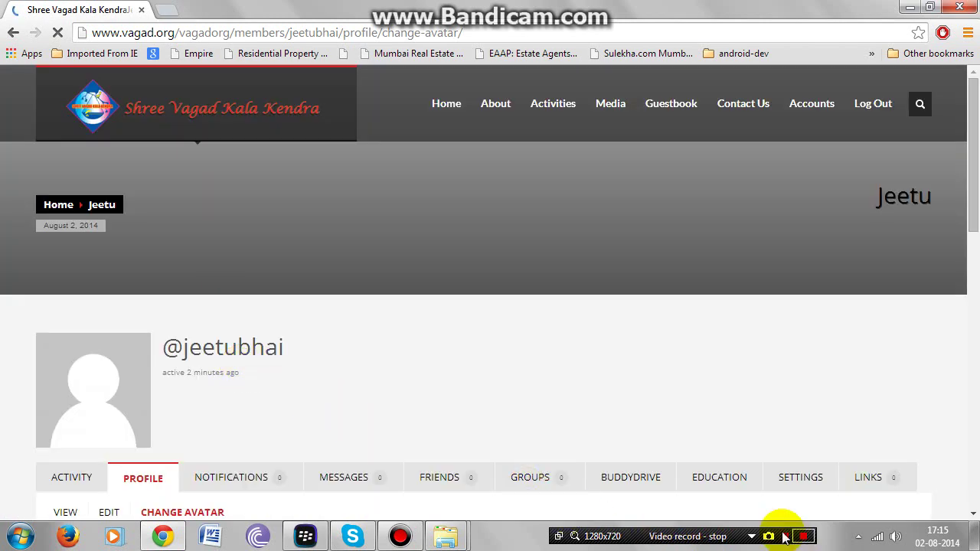
Step: Begin positioning the crop selection over the uploaded cartoon man image
scroll(541, 405, down, 1)
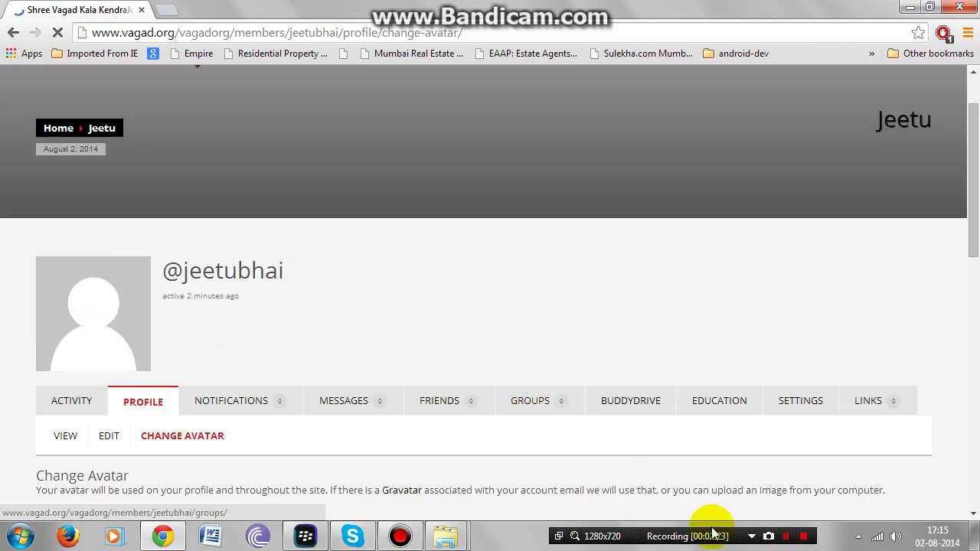
scroll(198, 411, down, 5)
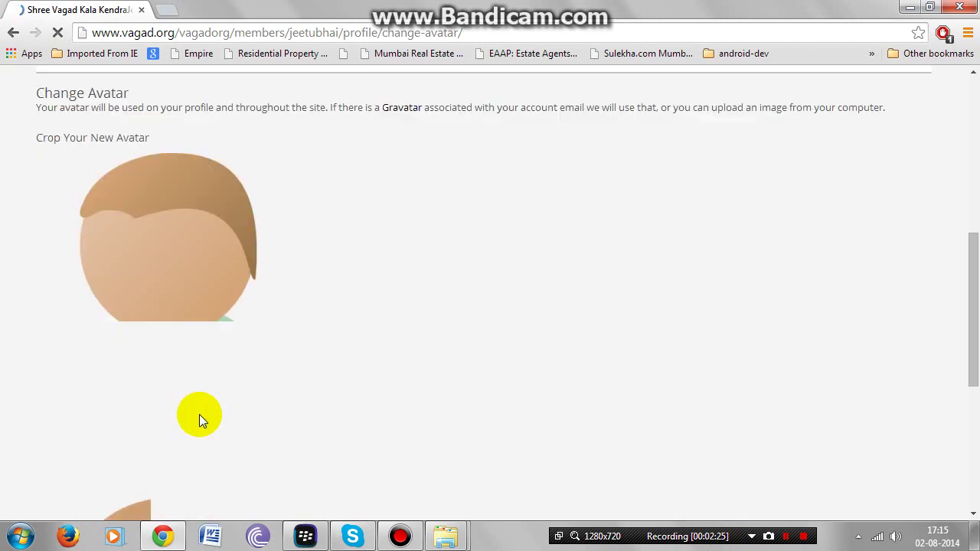
scroll(202, 410, down, 1)
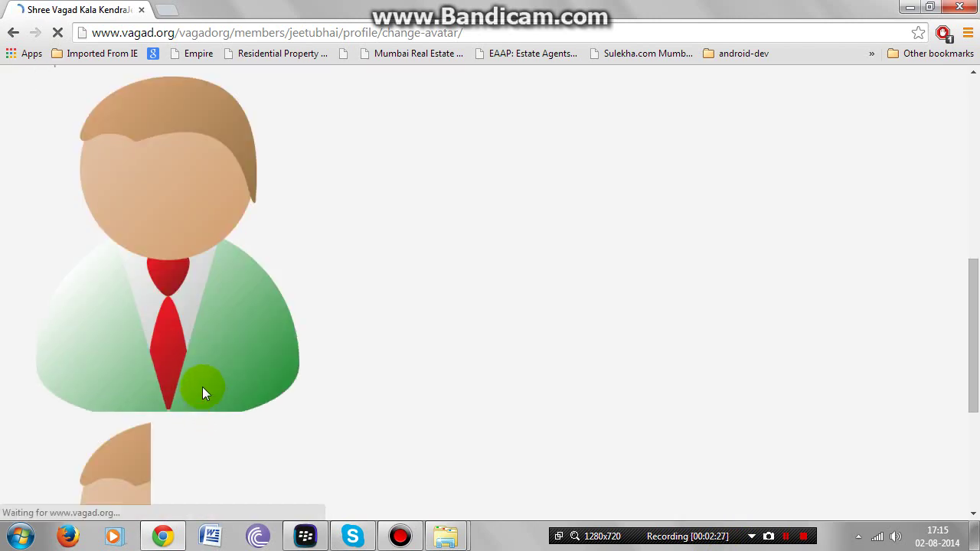
scroll(202, 387, up, 1)
drag(202, 385, 171, 322)
scroll(176, 345, down, 2)
scroll(171, 322, up, 2)
drag(241, 311, 230, 188)
click(352, 264)
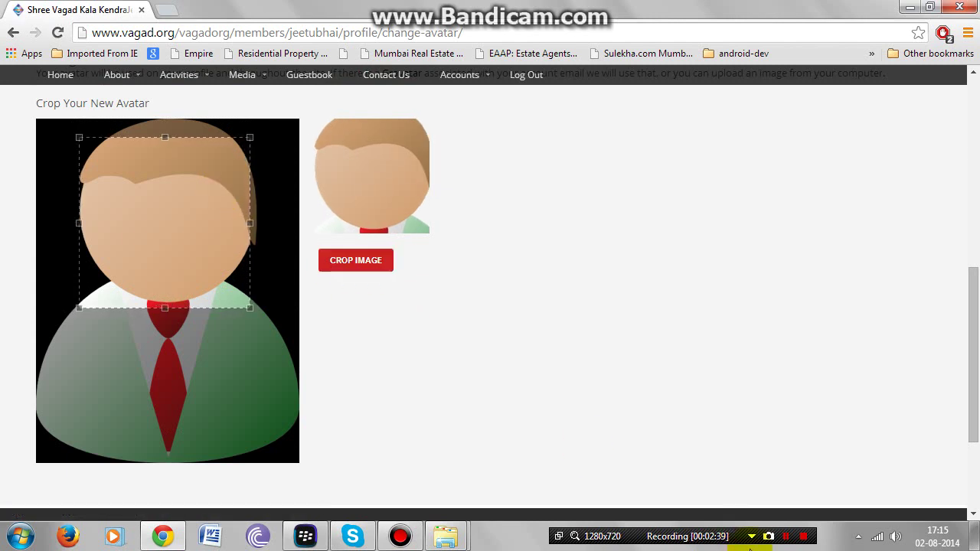
Step: Fit the crop frame over the man's head and upper chest, then apply the crop
click(109, 379)
click(139, 214)
drag(139, 213, 164, 137)
drag(163, 287, 164, 404)
scroll(155, 286, down, 2)
drag(155, 286, 169, 160)
scroll(160, 191, up, 2)
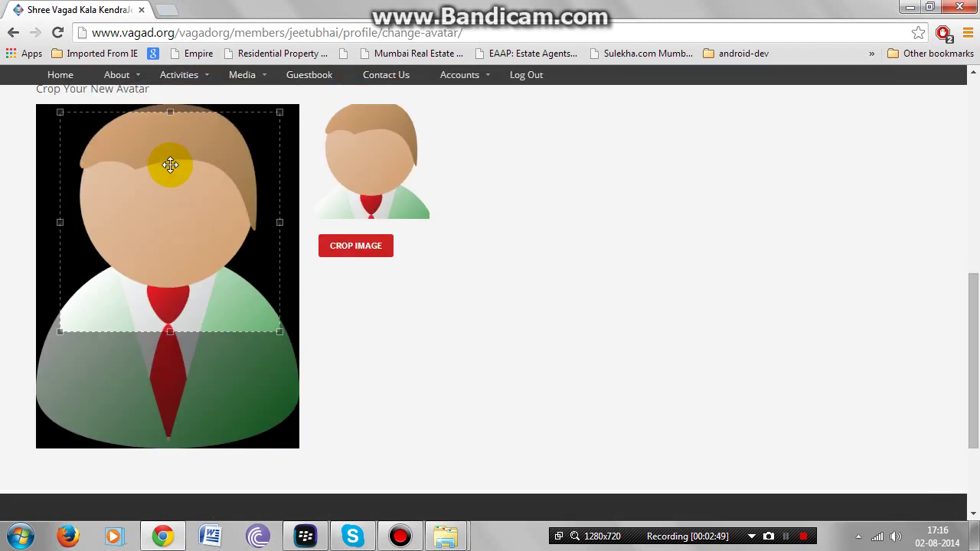
click(376, 249)
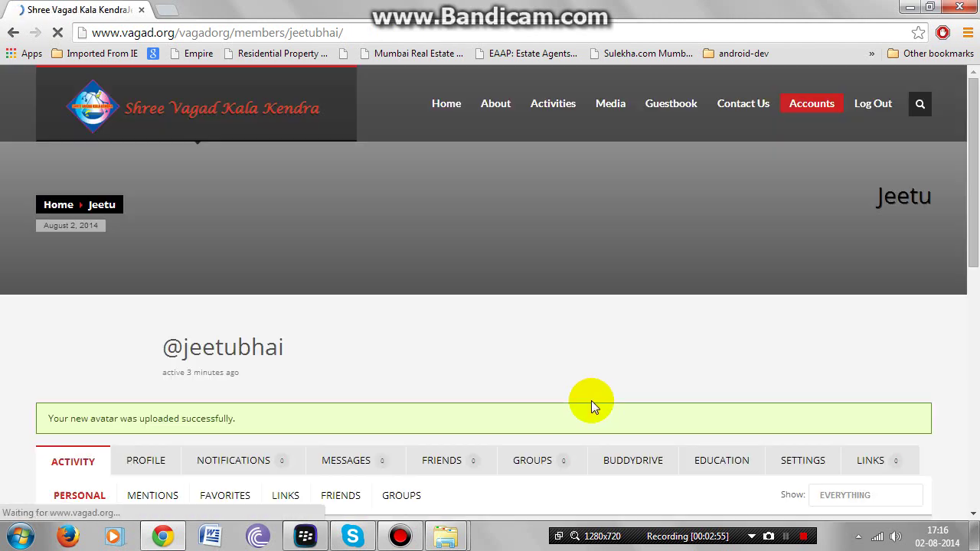
Step: Reload the activity page from the profile avatar and place the caret in the What's new box
scroll(591, 401, down, 1)
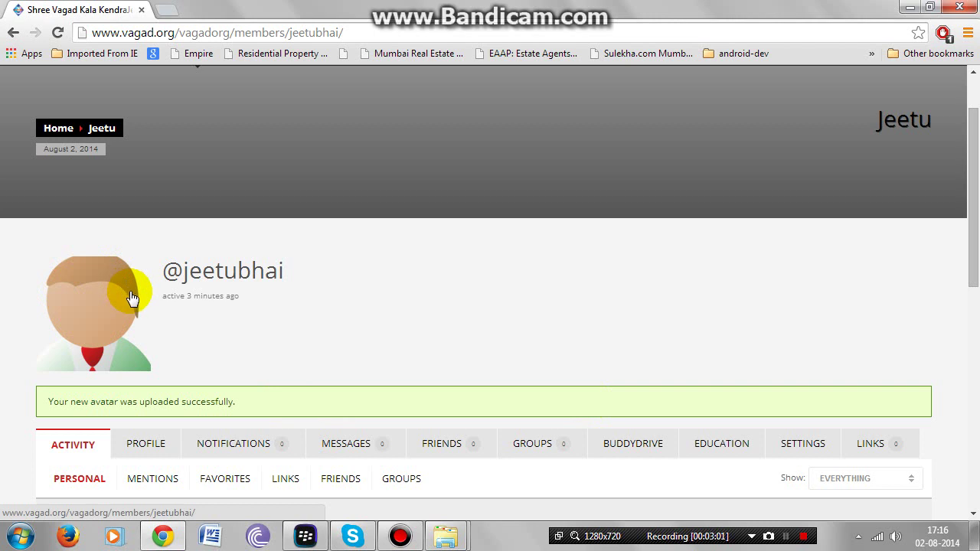
scroll(222, 368, down, 1)
click(234, 370)
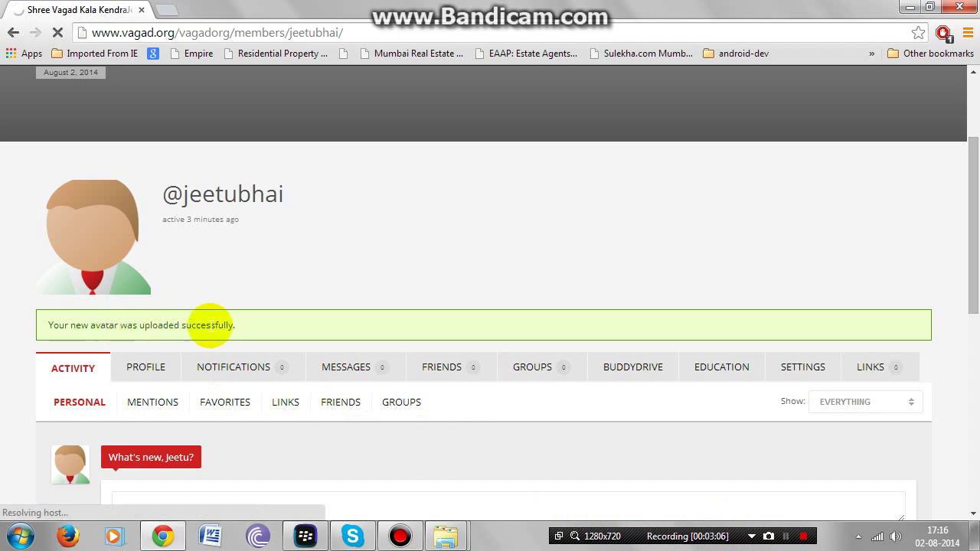
scroll(230, 325, down, 2)
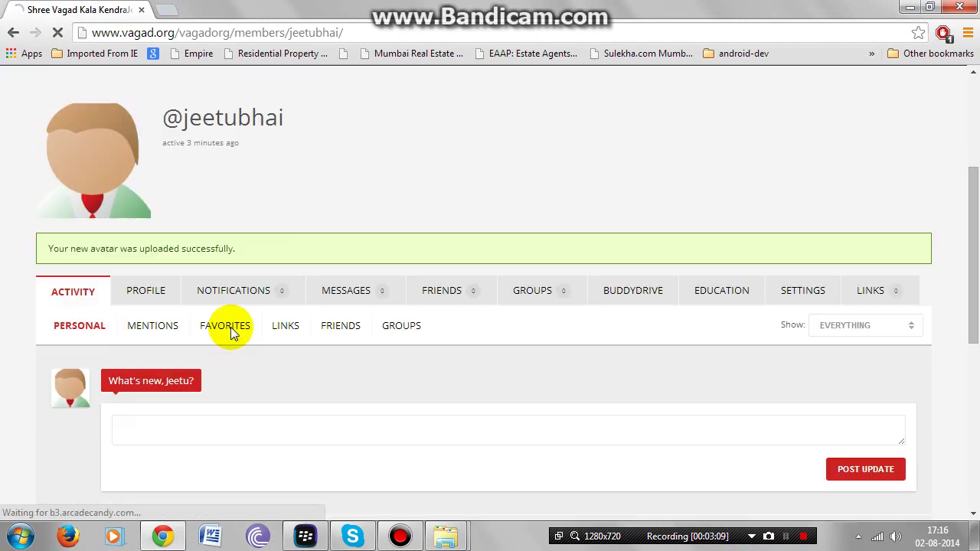
click(230, 346)
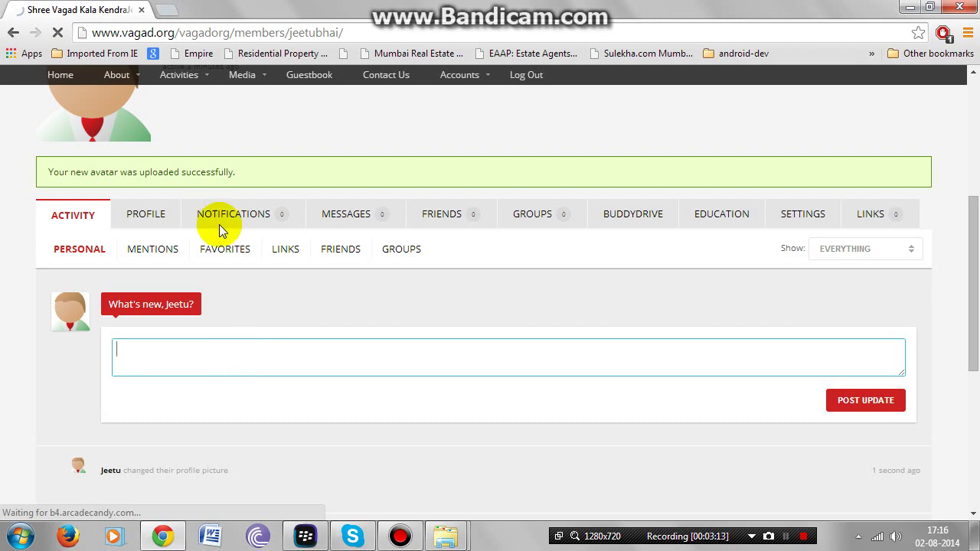
click(787, 538)
click(787, 537)
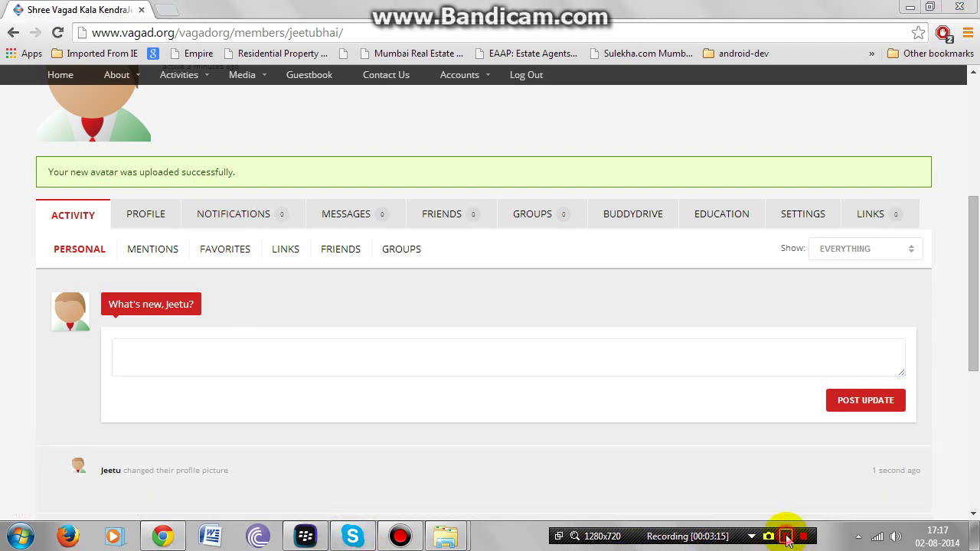
Step: Post the status update 'Hi everyone, please like our website :)' to the activity feed
click(734, 373)
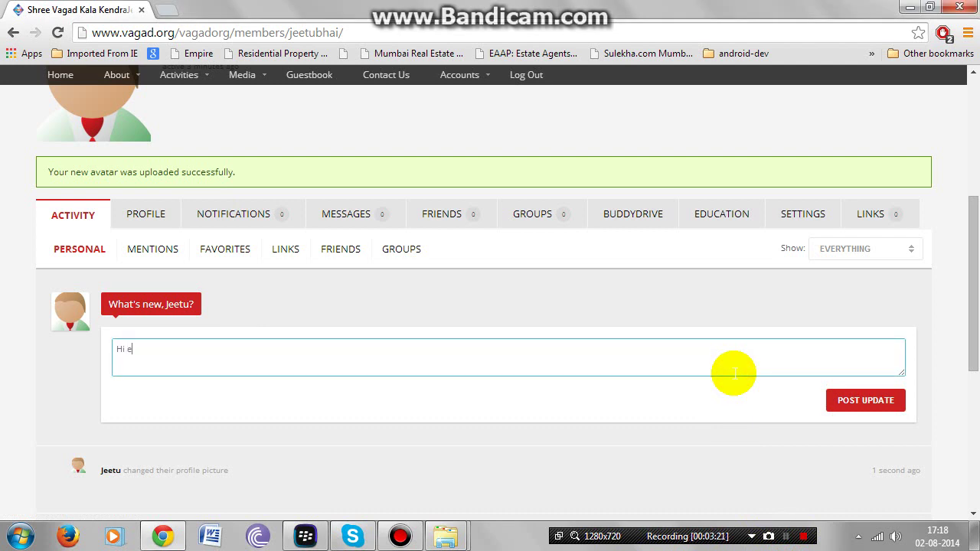
text(ne, please like our website)
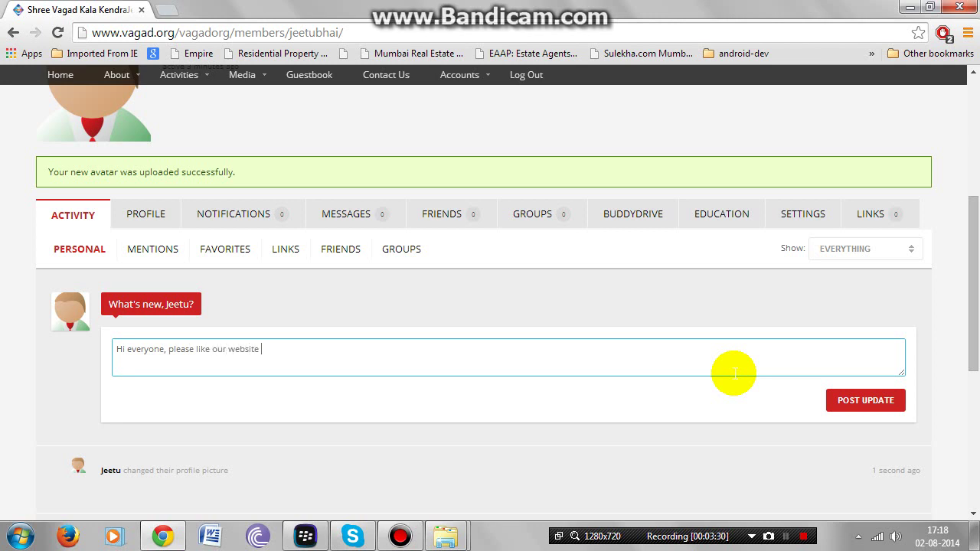
text( :)
click(867, 406)
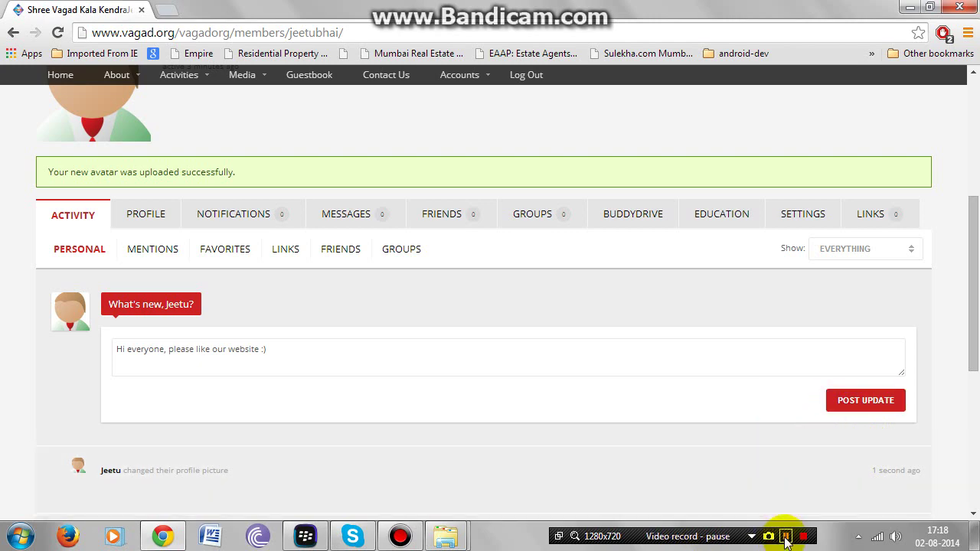
scroll(725, 429, down, 1)
scroll(725, 429, down, 1)
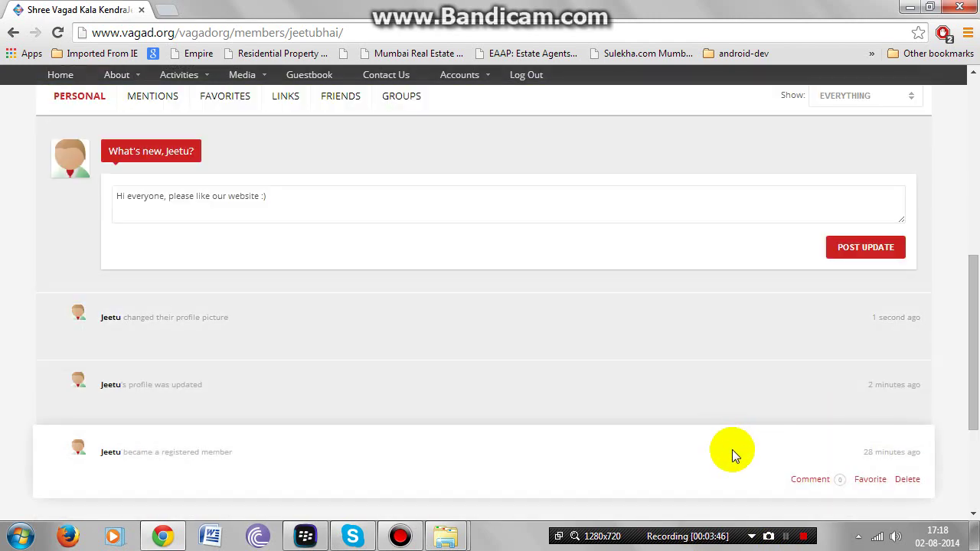
scroll(735, 459, down, 1)
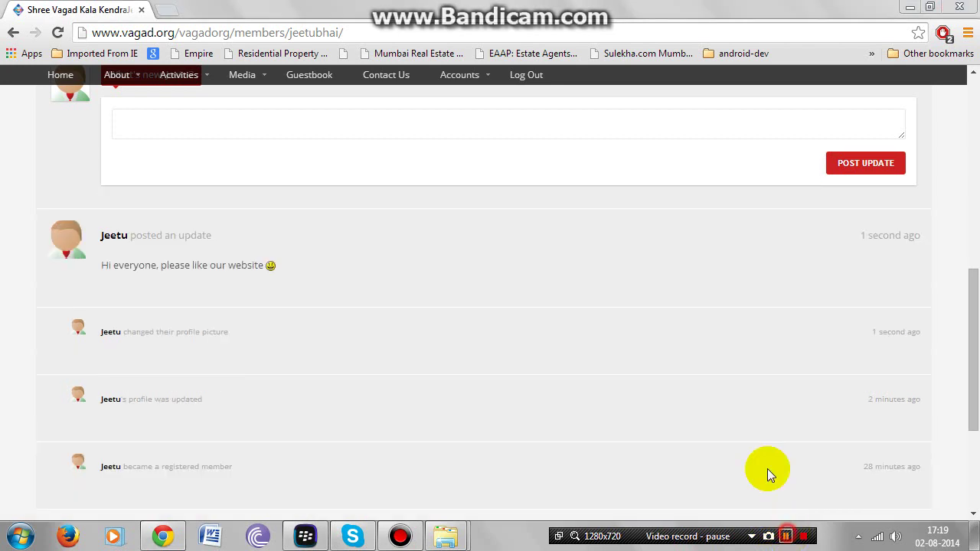
click(784, 536)
click(785, 536)
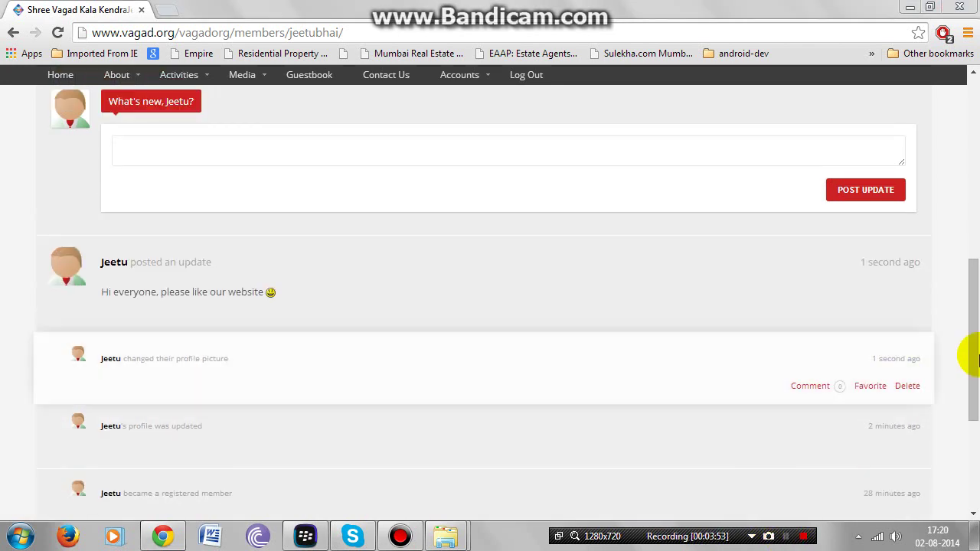
drag(968, 356, 975, 222)
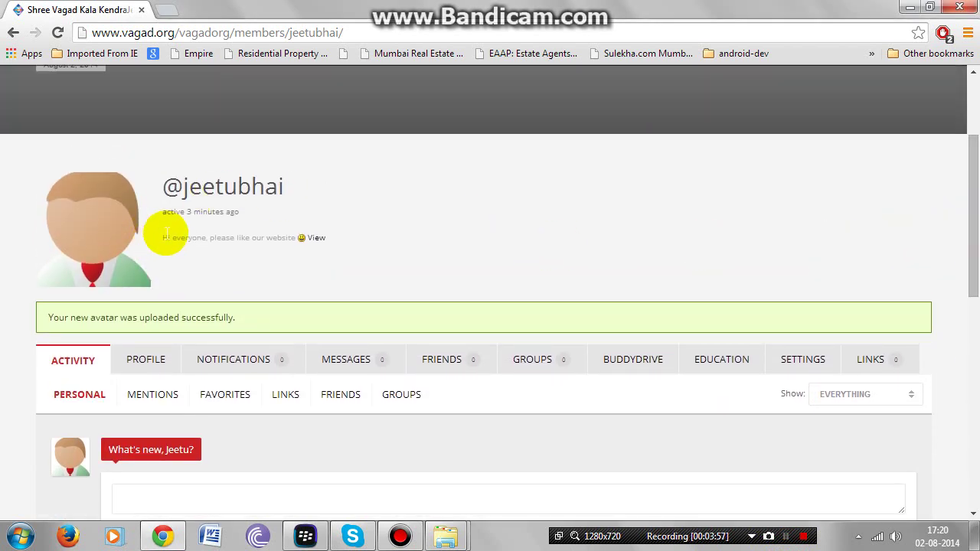
drag(162, 236, 295, 265)
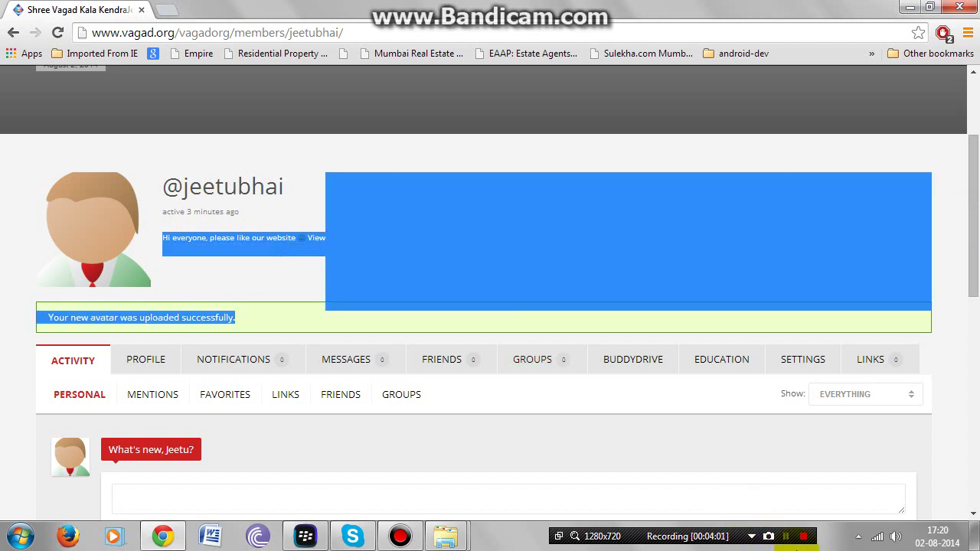
click(787, 537)
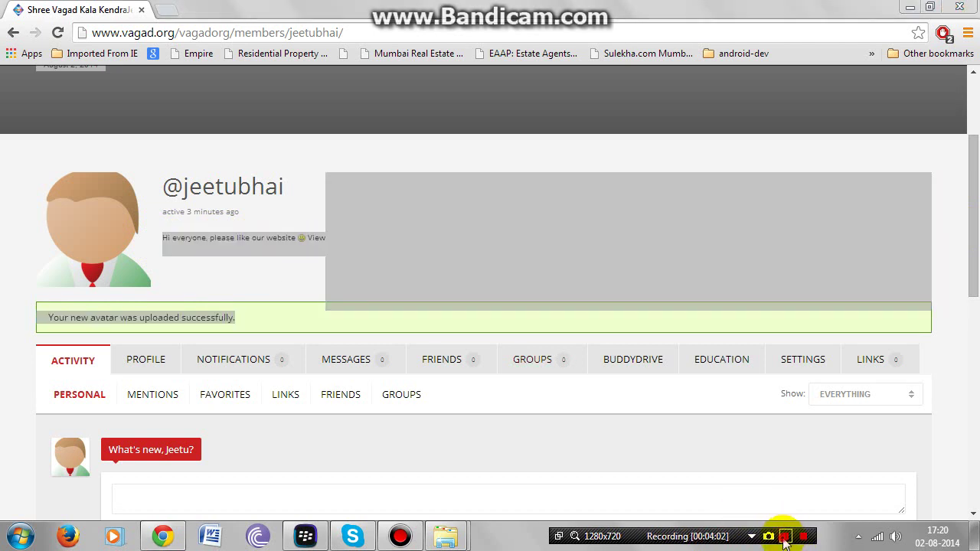
Step: Clear the status-text selection, return to the top and choose Log Out
click(833, 160)
scroll(833, 160, up, 2)
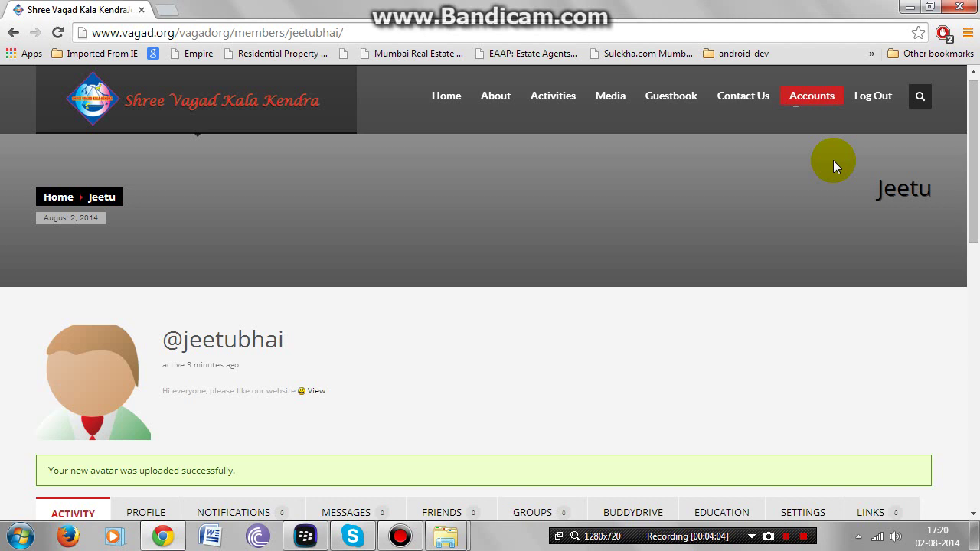
click(877, 98)
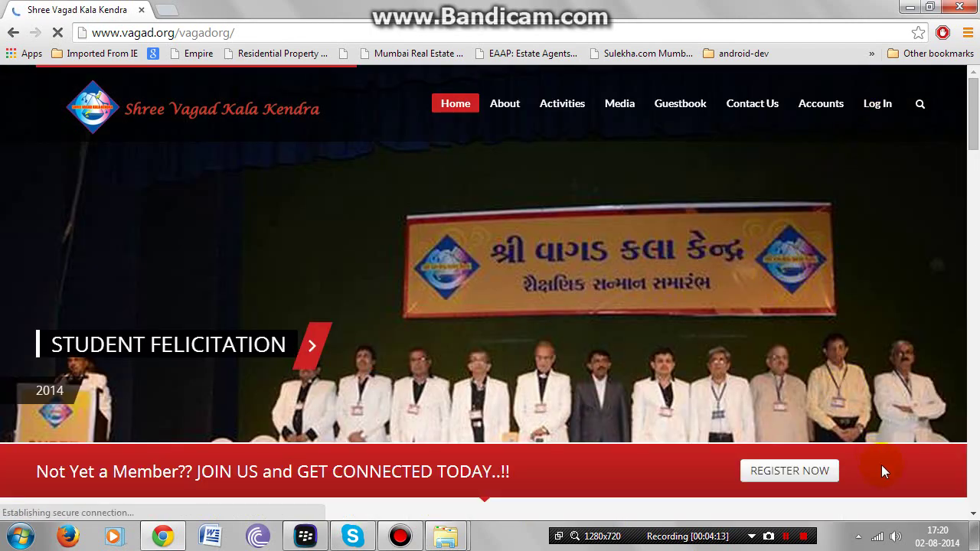
click(802, 537)
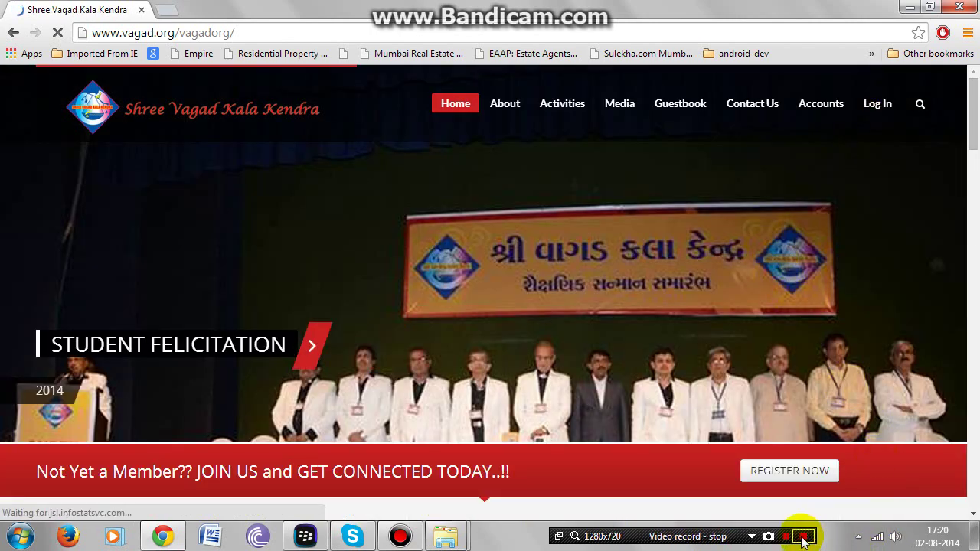